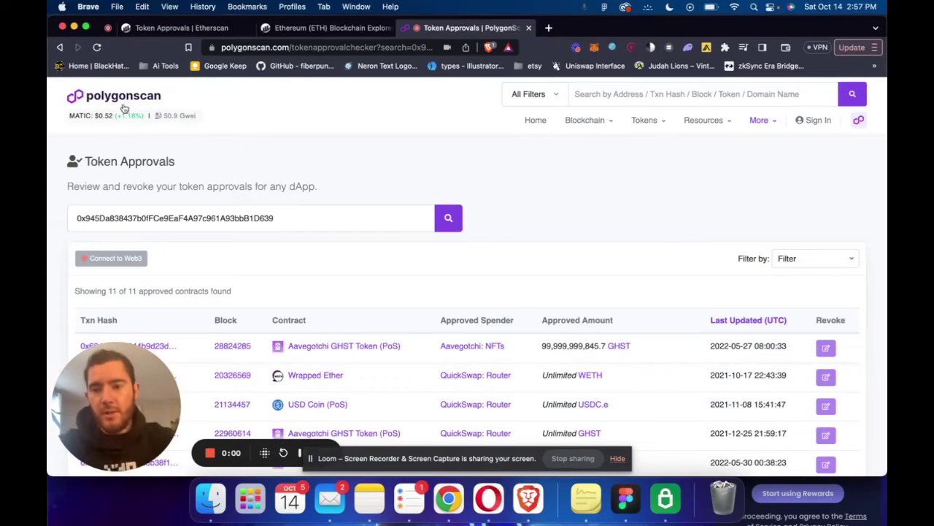
# Switch to the Etherscan tab and copy the wallet address from MetaMask.
pyautogui.click(121, 96)
pyautogui.click(323, 29)
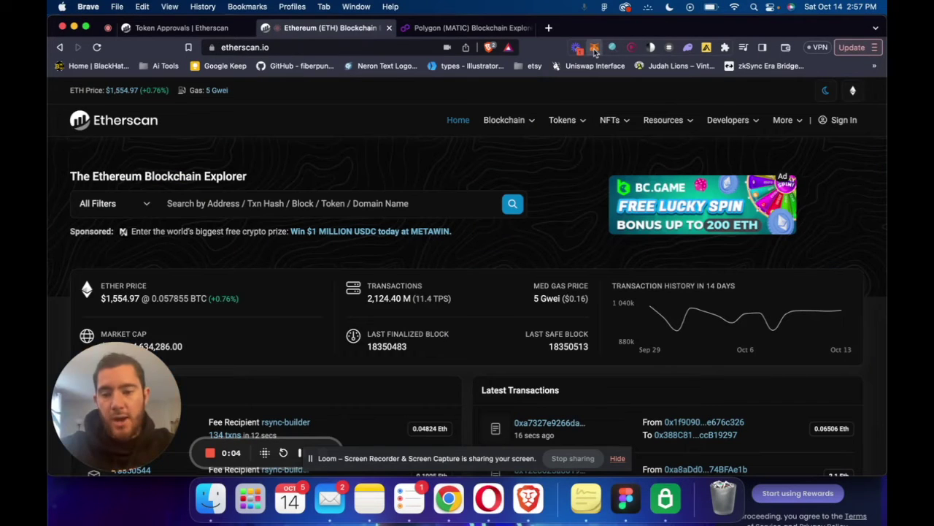
pyautogui.click(595, 48)
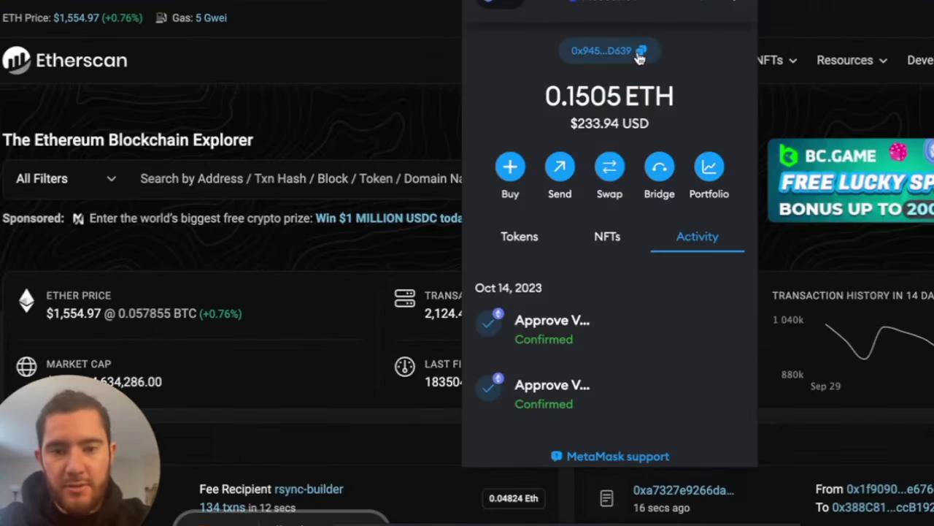
pyautogui.click(641, 57)
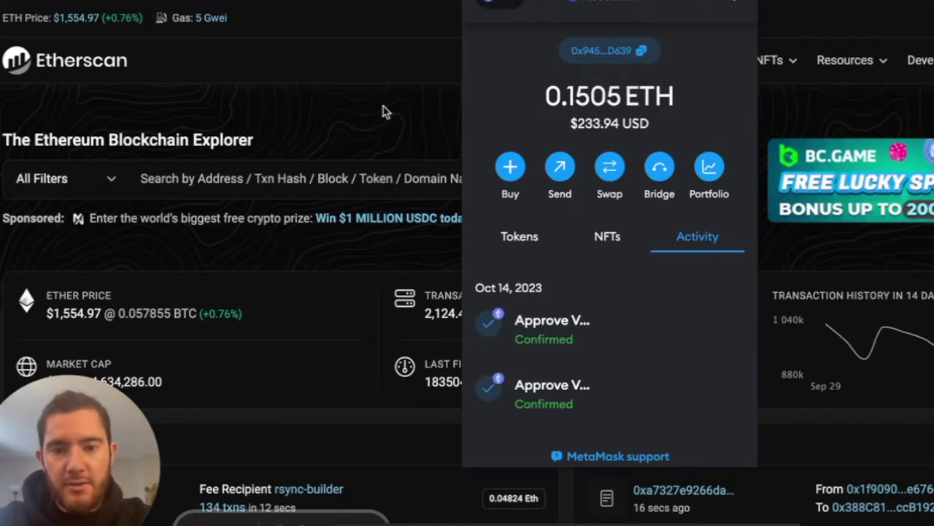
pyautogui.click(383, 111)
# Search Etherscan for the pasted wallet address and expand the address page's More menu.
pyautogui.click(223, 183)
pyautogui.write('0x945Da838437b0fFCe9EaF4A97c961A93bbB1D639')
pyautogui.click(628, 182)
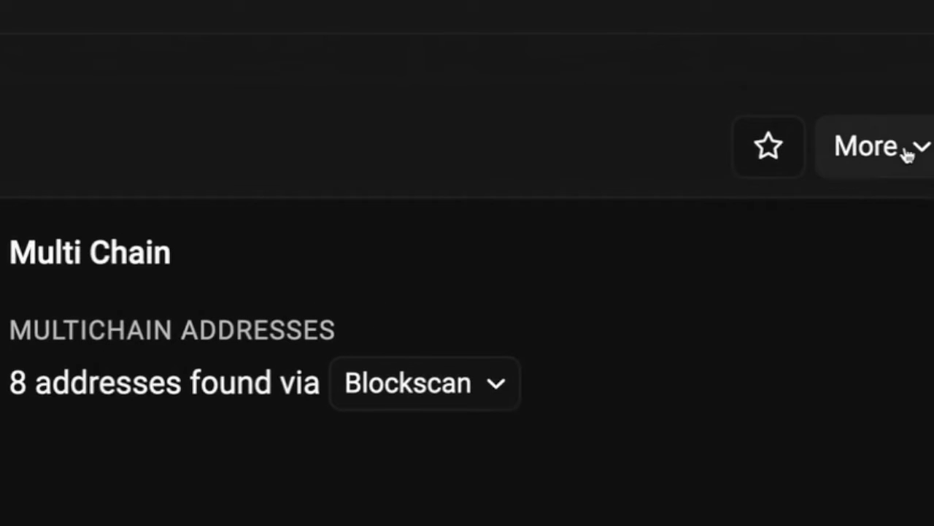
pyautogui.click(854, 148)
# Go to the wallet's Token Approvals page and scroll through its 14 approvals.
pyautogui.click(676, 261)
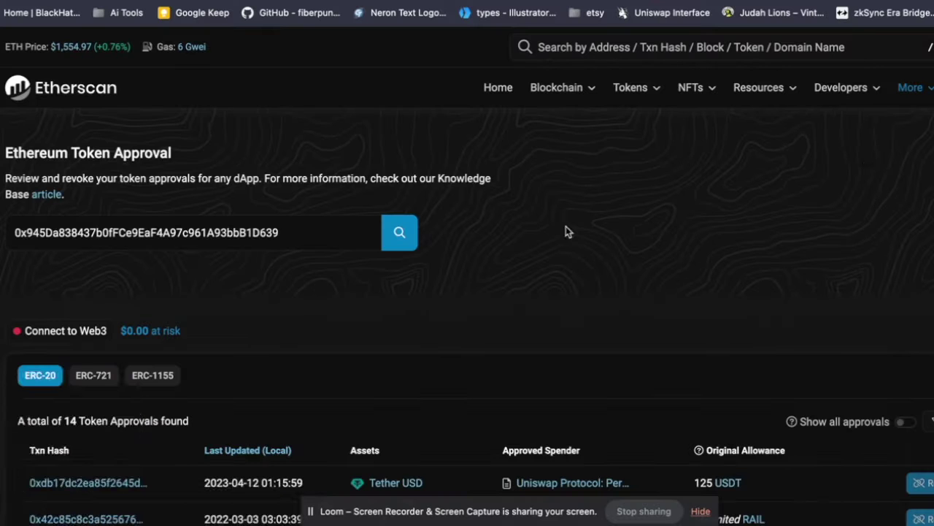
pyautogui.scroll(-2, 195, 251)
pyautogui.scroll(-5, 122, 202)
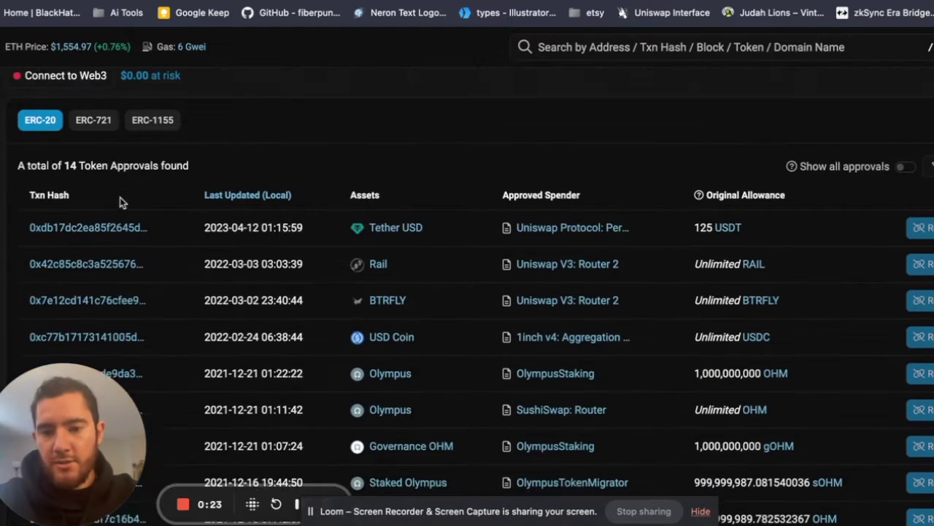
pyautogui.scroll(-4, 438, 452)
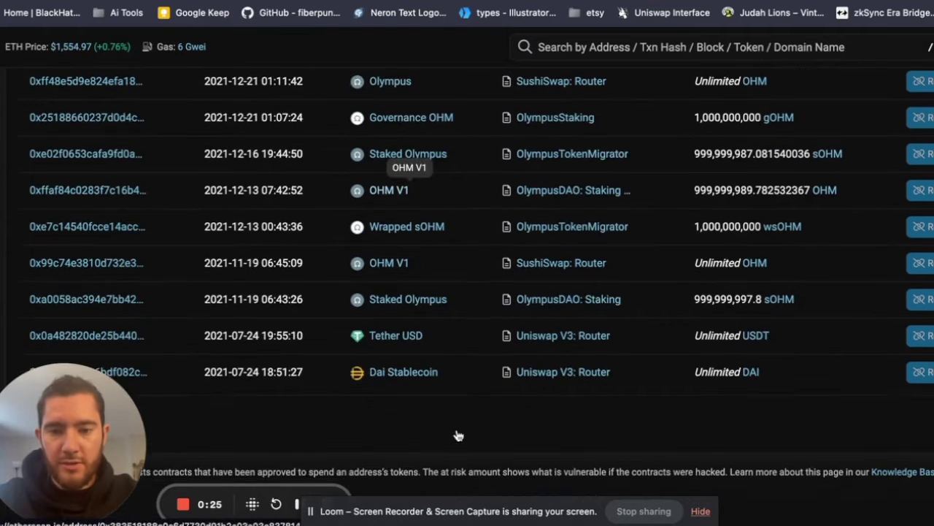
pyautogui.scroll(5, 457, 434)
pyautogui.scroll(5, 225, 206)
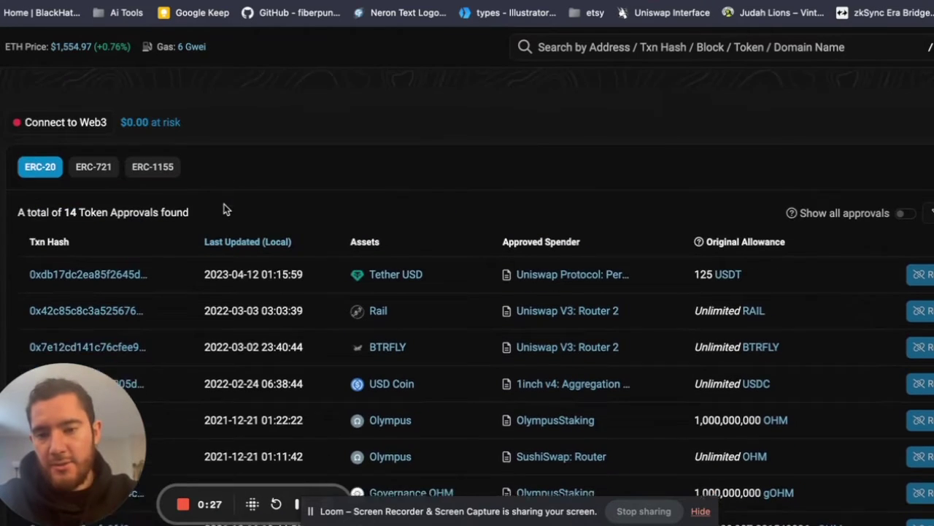
# Connect MetaMask through Connect to Web3, accepting the beta-feature disclaimer.
pyautogui.click(75, 242)
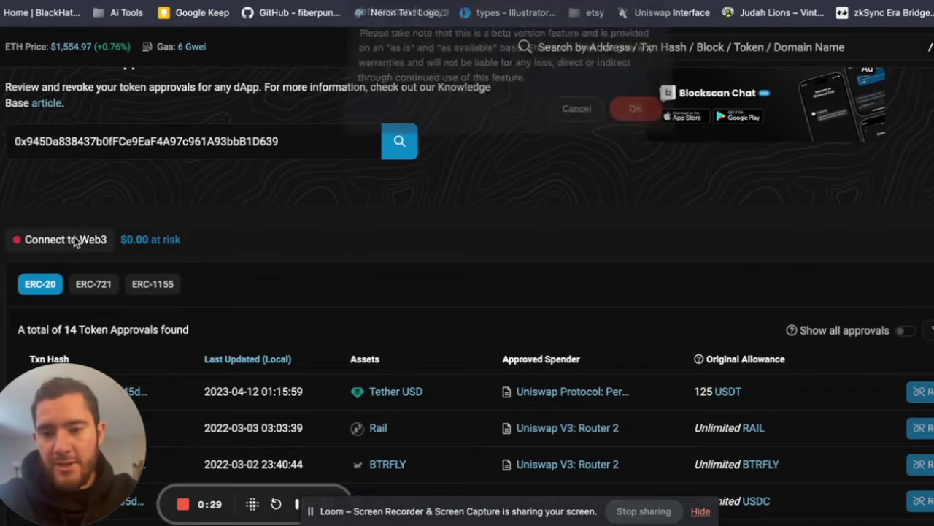
pyautogui.click(635, 117)
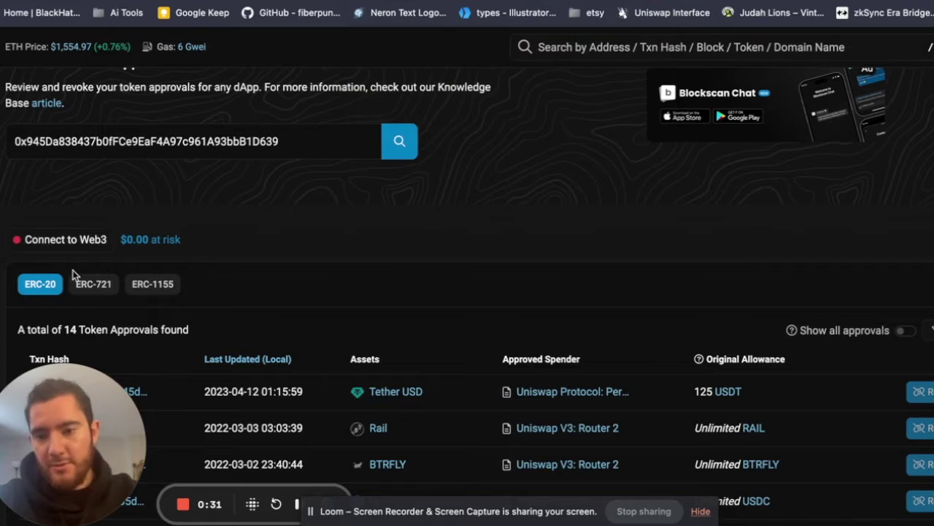
pyautogui.scroll(5, 73, 275)
pyautogui.hscroll(-3, 87, 249)
pyautogui.click(110, 218)
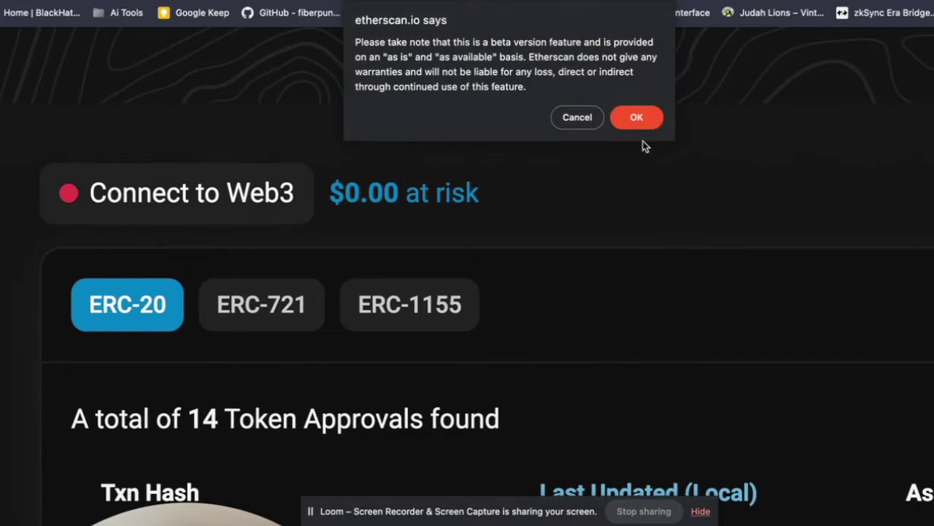
pyautogui.click(636, 118)
pyautogui.scroll(-5, 712, 195)
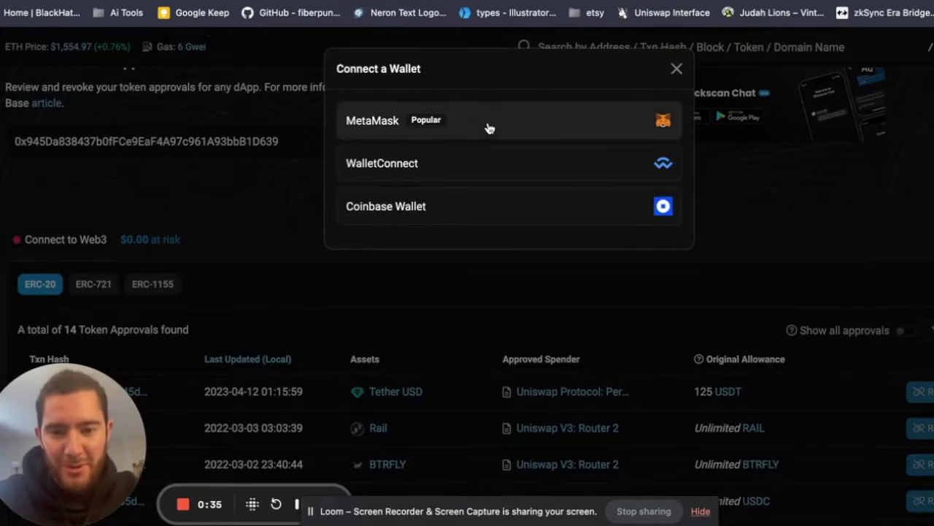
pyautogui.click(489, 128)
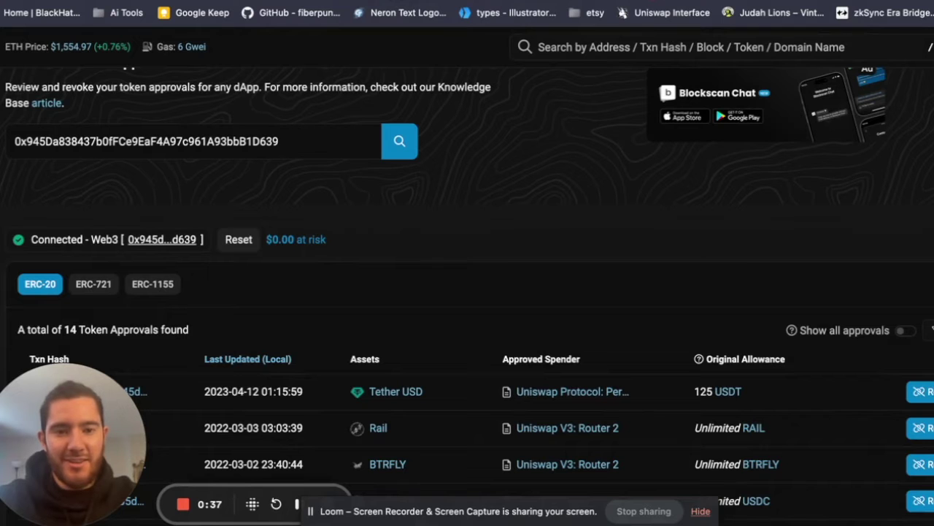
# Find the USD Coin row and bring up the Revoke Approval dialog for its unlimited 1inch v4 router allowance.
pyautogui.click(334, 246)
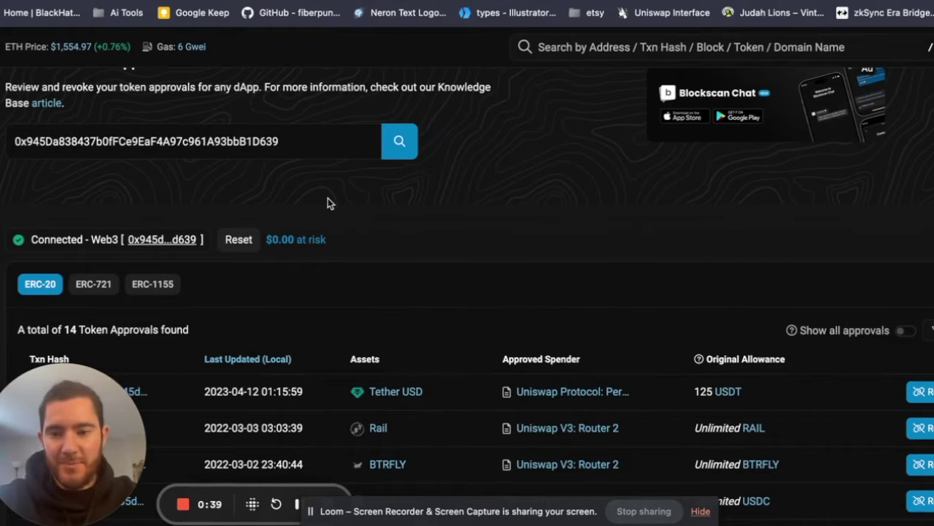
pyautogui.scroll(-1, 511, 240)
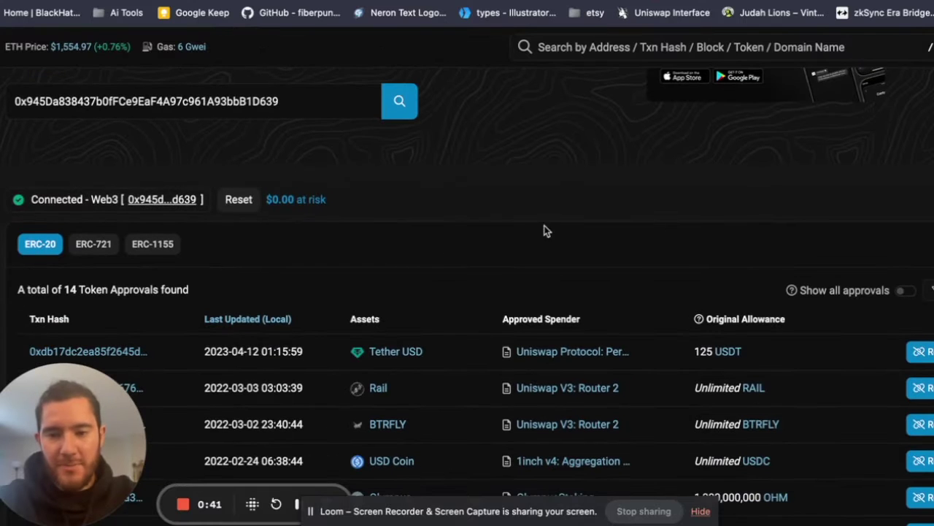
pyautogui.scroll(3, 620, 183)
pyautogui.scroll(-6, 825, 219)
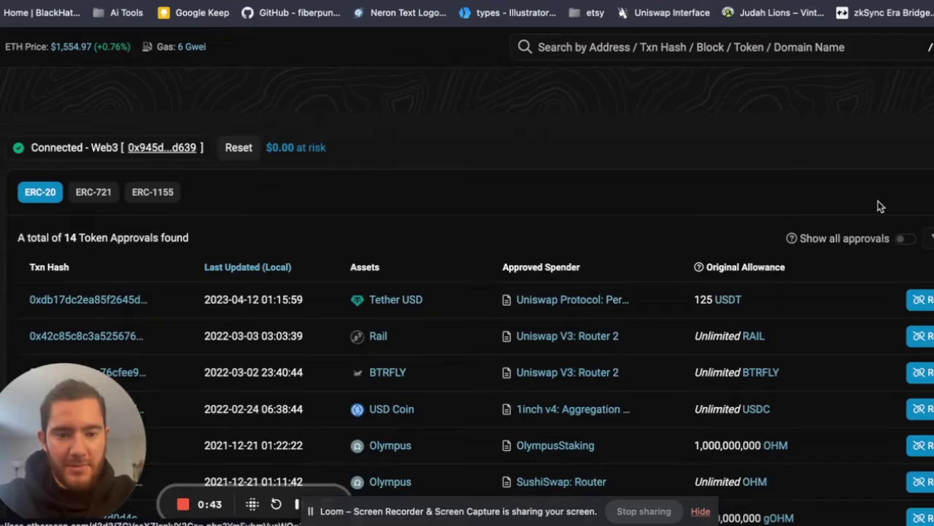
pyautogui.scroll(-3, 348, 254)
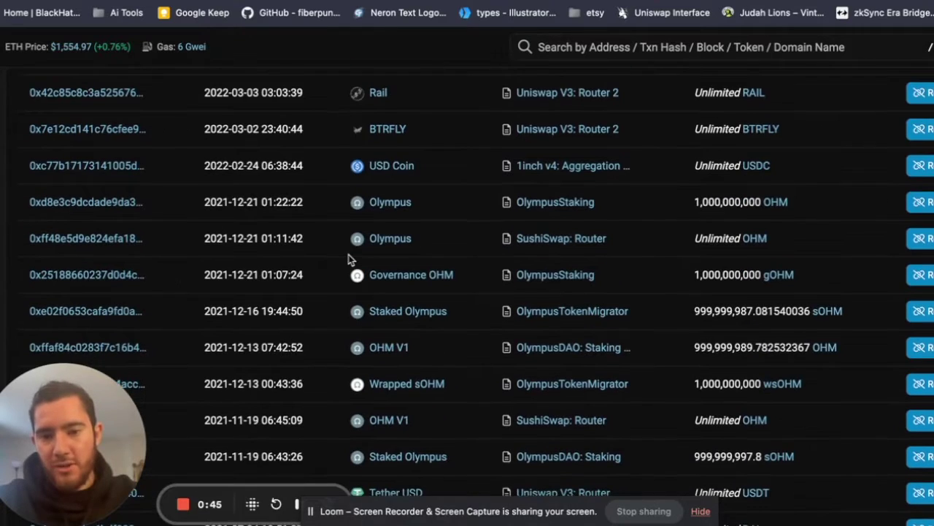
pyautogui.scroll(-3, 242, 247)
pyautogui.scroll(6, 428, 241)
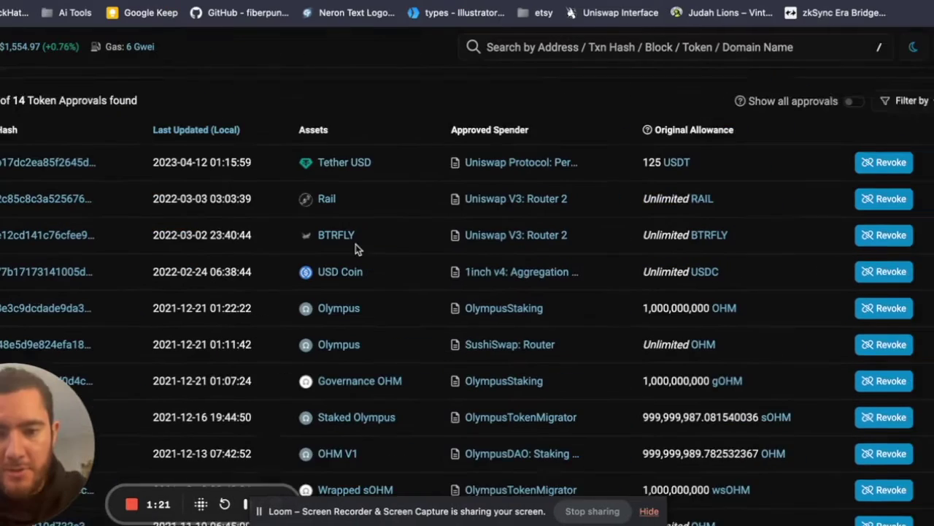
pyautogui.scroll(-2, 355, 249)
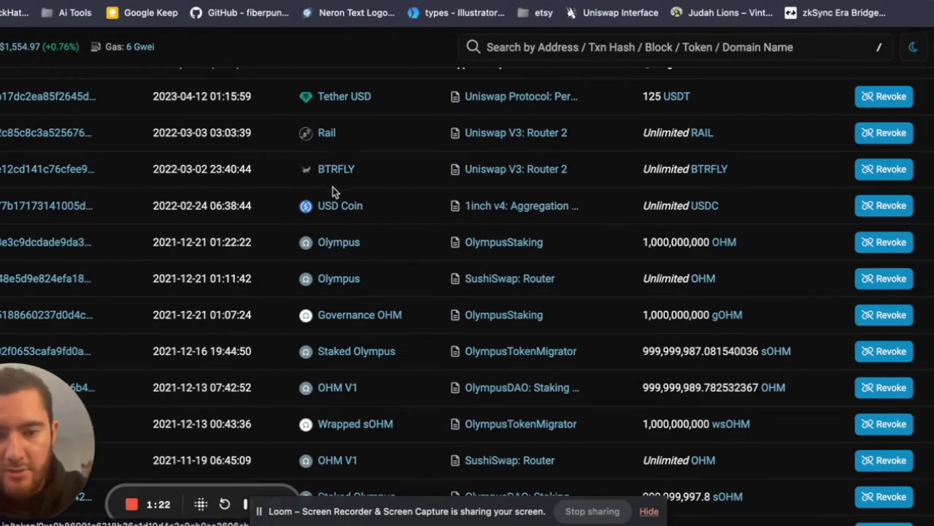
pyautogui.click(898, 208)
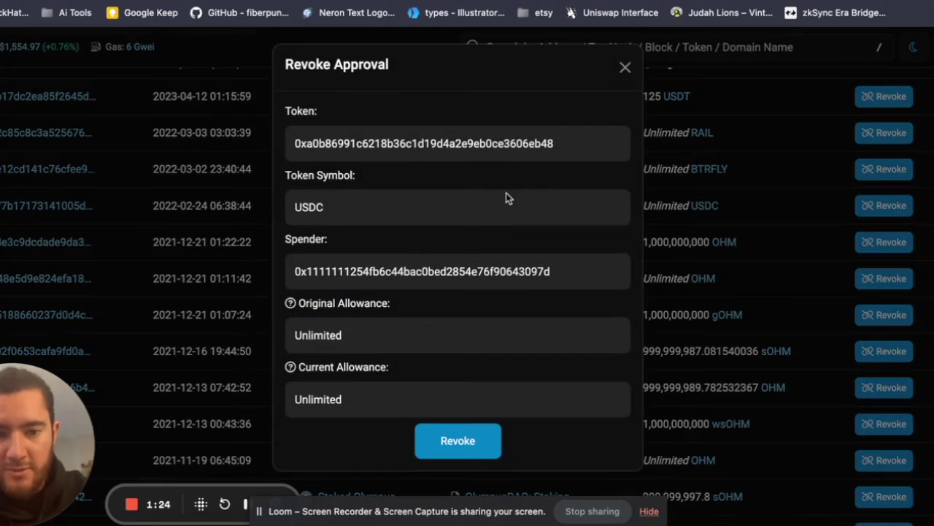
pyautogui.click(625, 74)
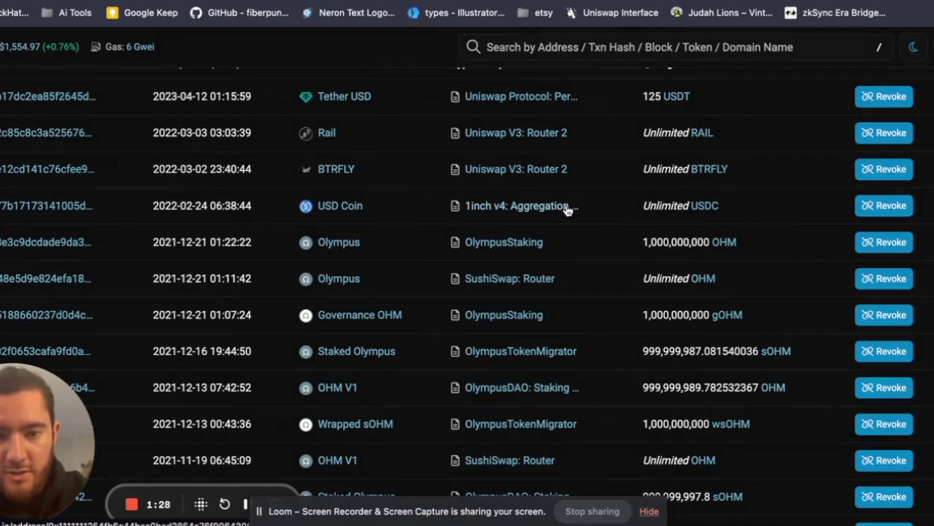
pyautogui.click(876, 207)
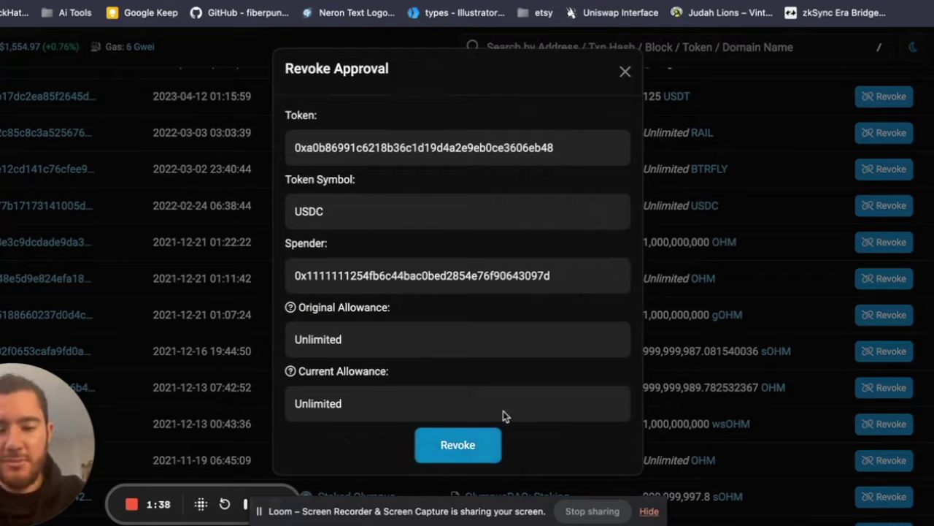
# Submit the USDC revoke and approve the 0 spending cap in MetaMask.
pyautogui.click(470, 447)
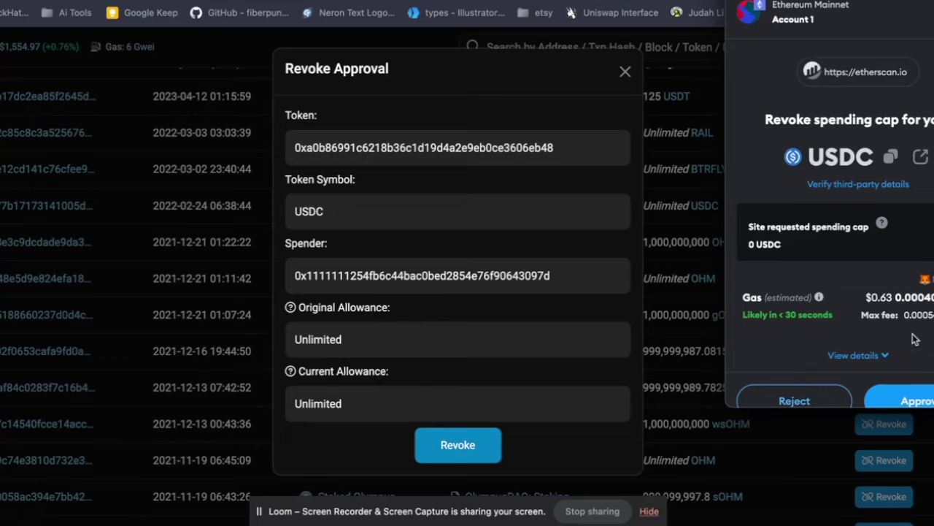
pyautogui.scroll(-1, 917, 339)
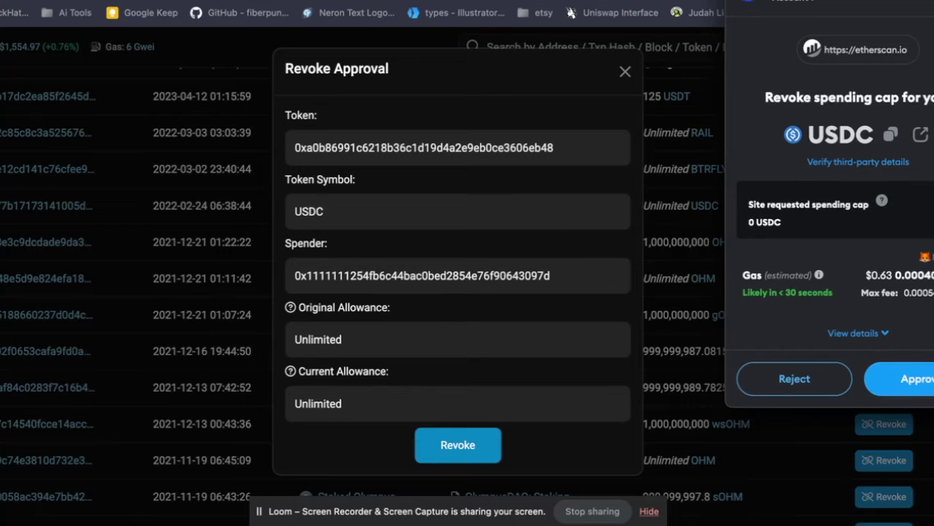
pyautogui.click(905, 378)
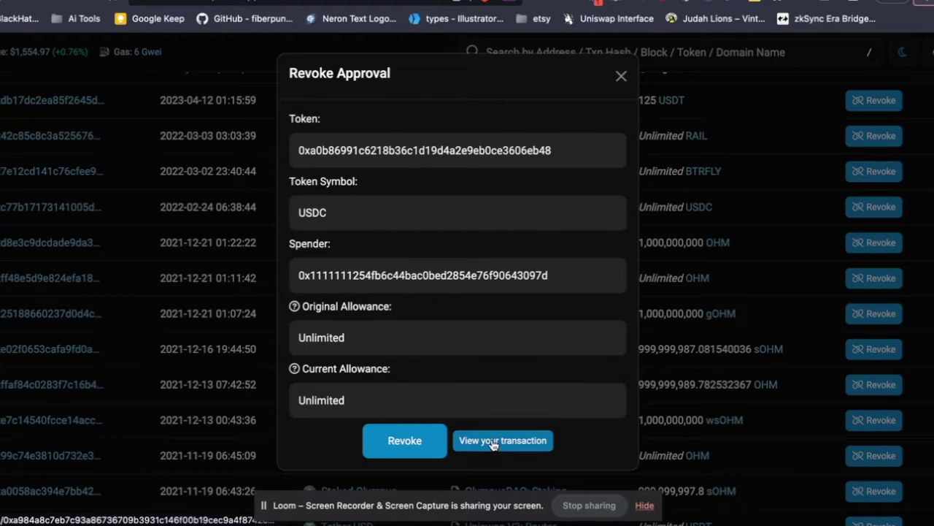
# Check that the USDC revoke transaction shows Success, then close its tab.
pyautogui.click(494, 442)
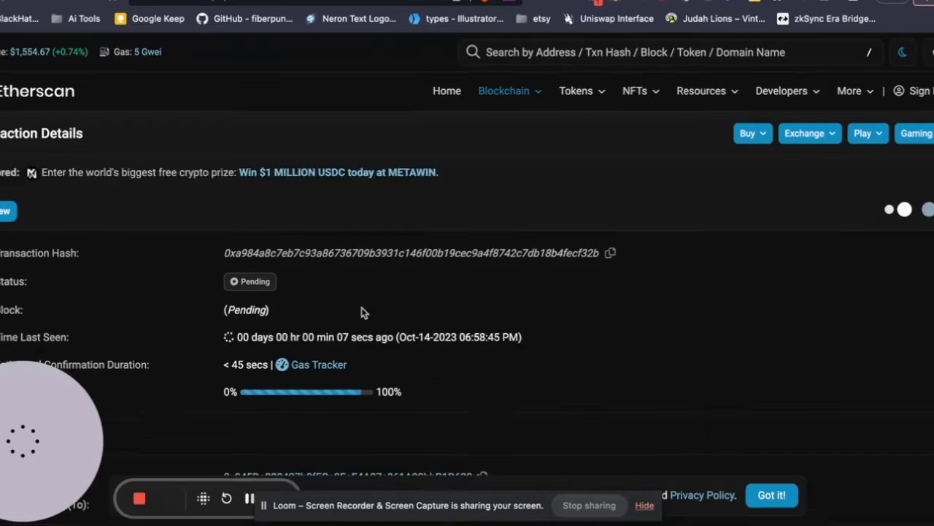
pyautogui.scroll(-3, 438, 314)
pyautogui.scroll(5, 438, 219)
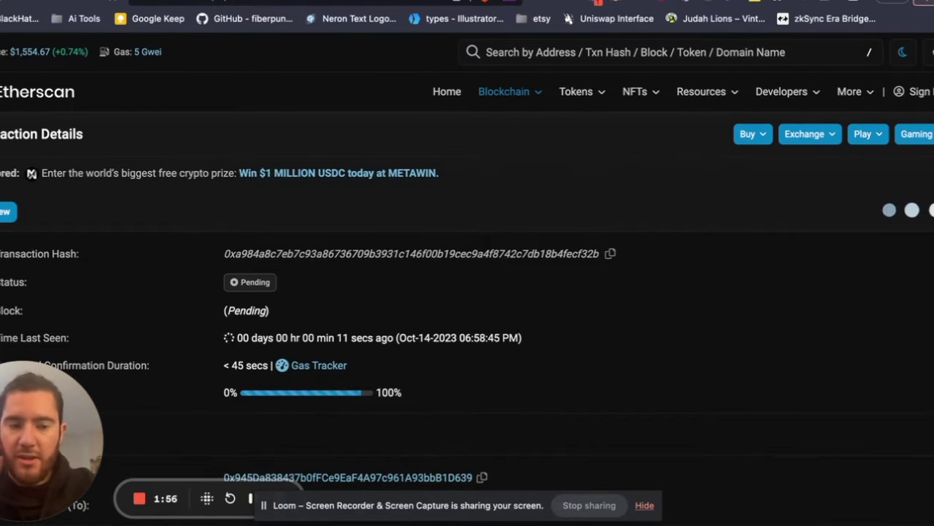
pyautogui.press('super+w')
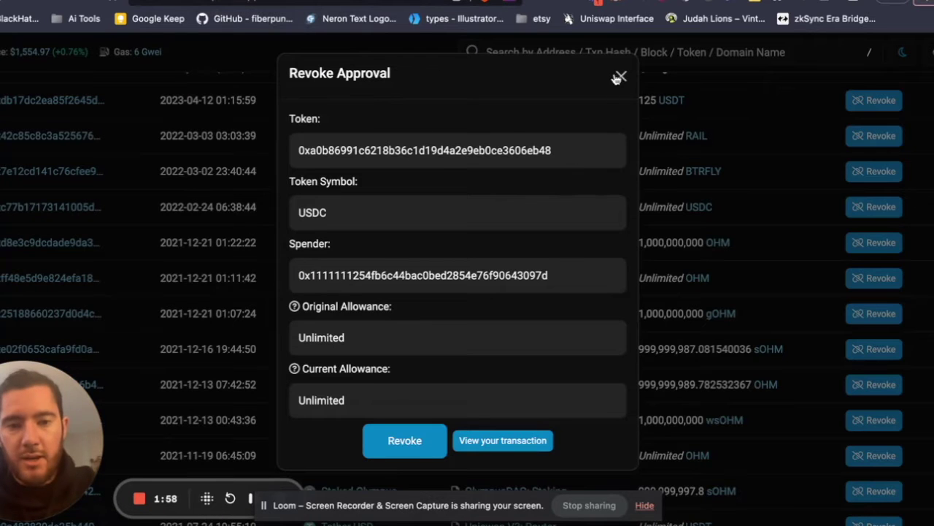
# Close the revoke dialog and scroll through the Ethereum Token Approval list.
pyautogui.click(621, 77)
pyautogui.scroll(1, 296, 148)
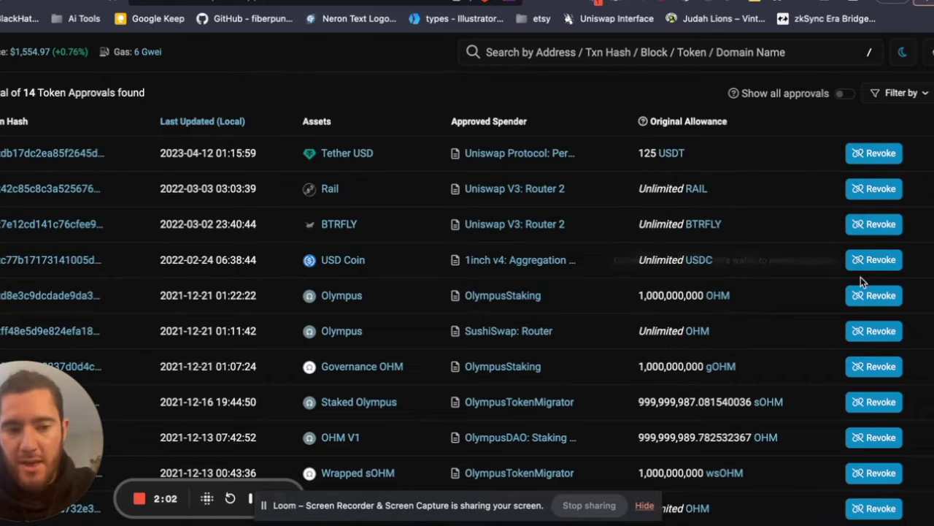
pyautogui.scroll(-3, 860, 340)
pyautogui.scroll(-5, 864, 299)
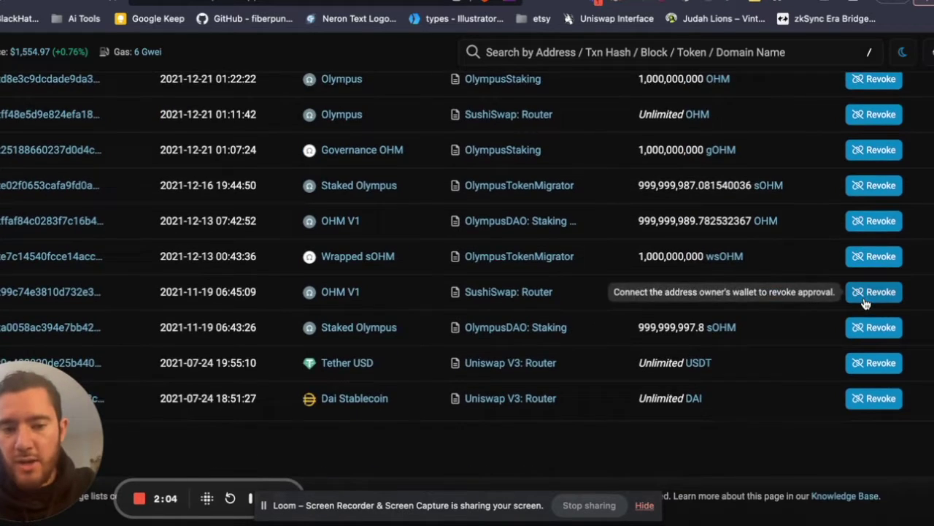
pyautogui.scroll(15, 864, 299)
pyautogui.scroll(-1, 472, 192)
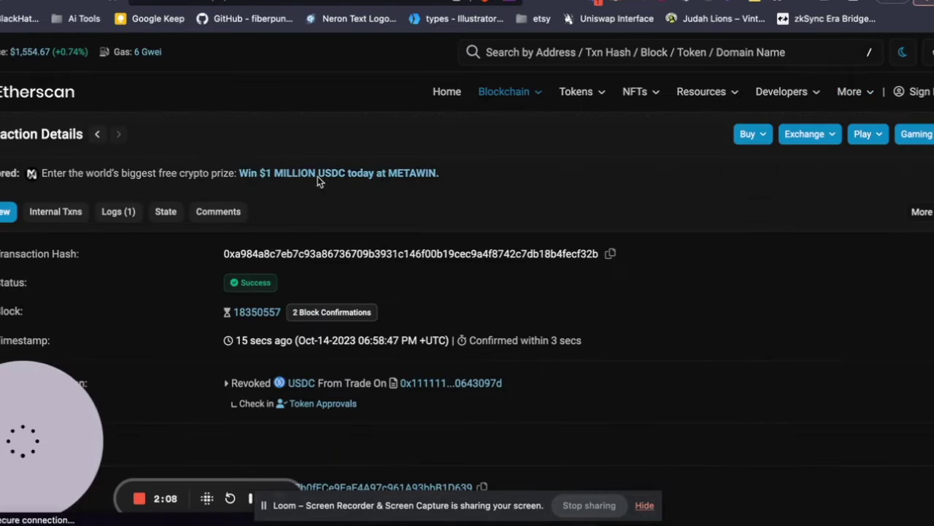
pyautogui.scroll(-2, 230, 235)
pyautogui.scroll(3, 260, 233)
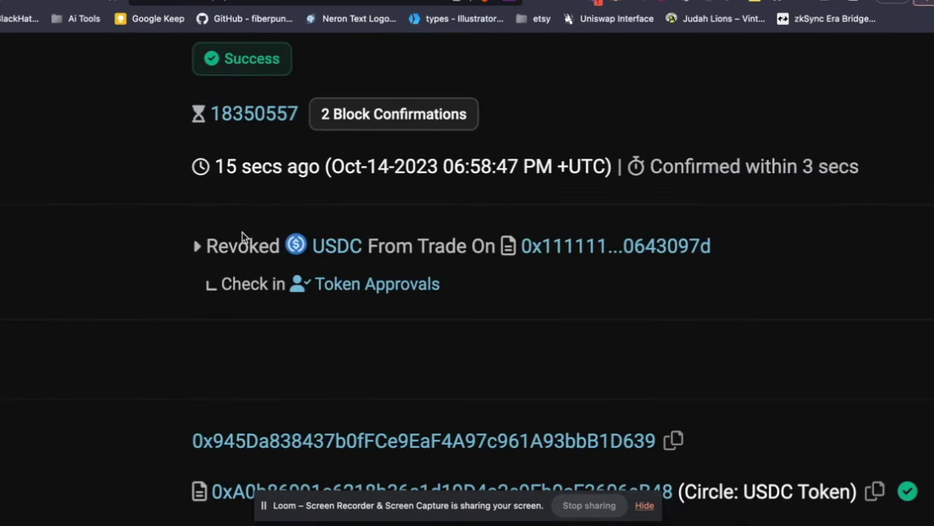
pyautogui.scroll(-2, 476, 319)
pyautogui.scroll(-1, 540, 309)
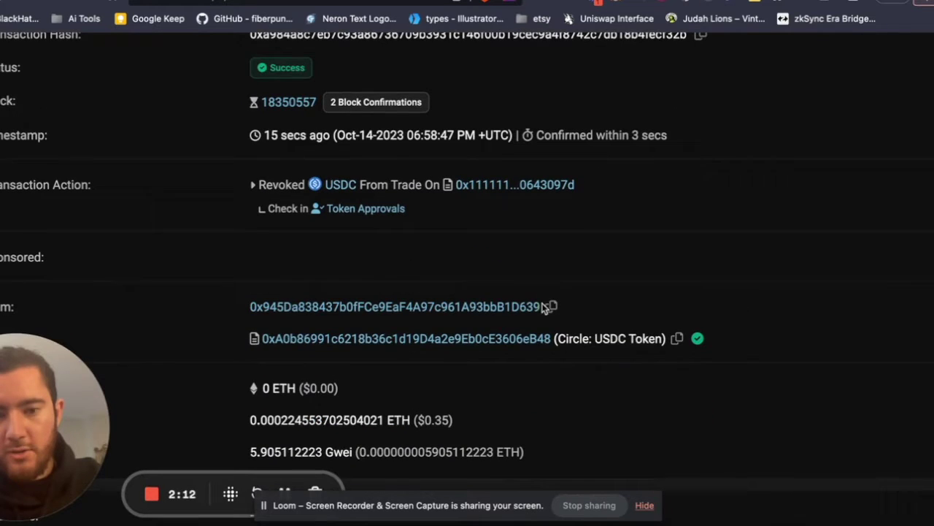
pyautogui.scroll(1, 378, 192)
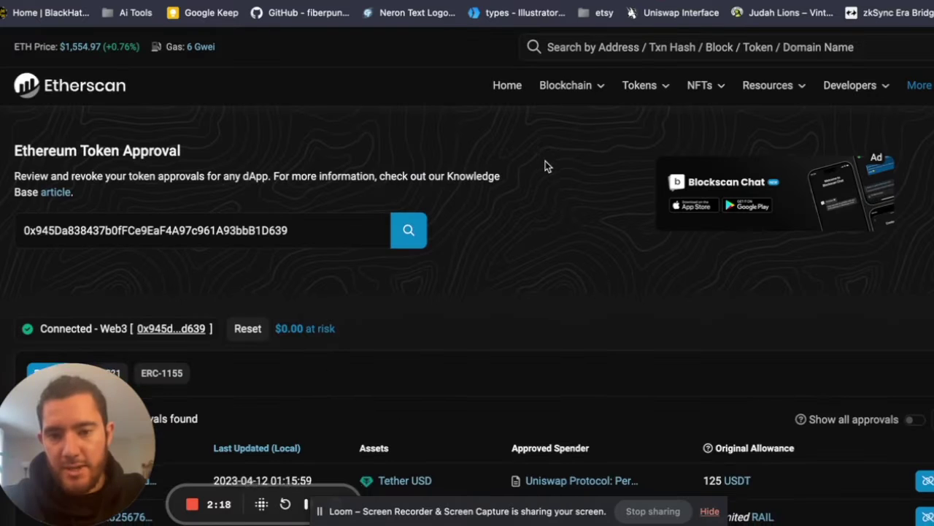
pyautogui.scroll(-1, 545, 162)
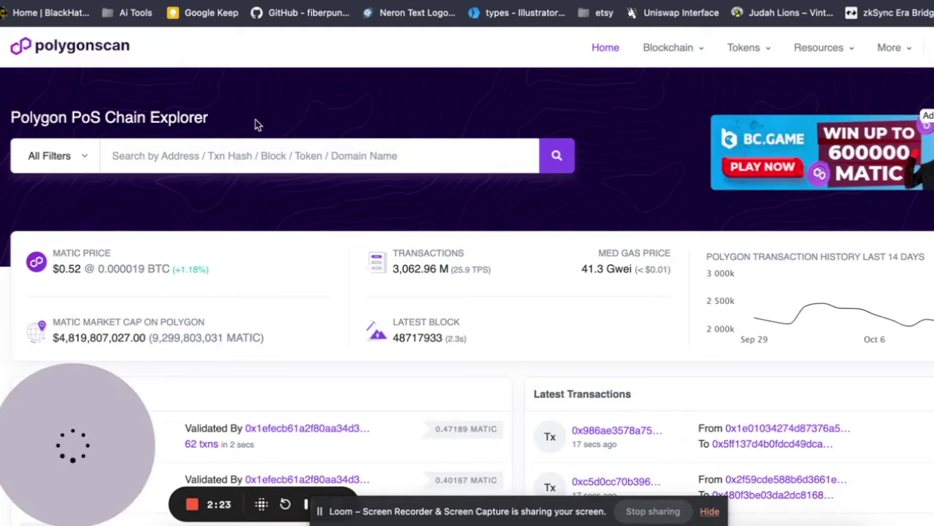
# Search Polygonscan for the wallet address and go to its Token Approvals page via More.
pyautogui.click(306, 155)
pyautogui.write('0x945Da838437b0fFCe9EaF4A97c961A93bbB1D639')
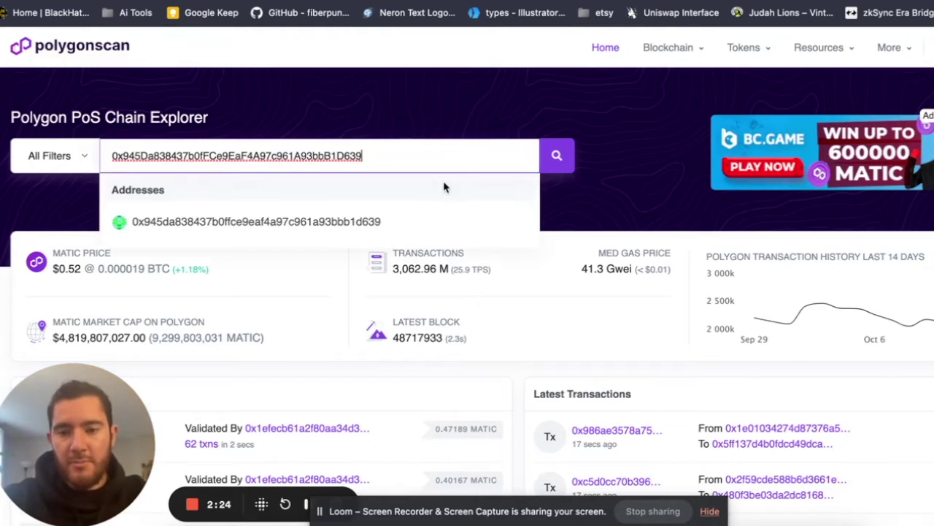
pyautogui.press('Return')
pyautogui.scroll(-3, 477, 290)
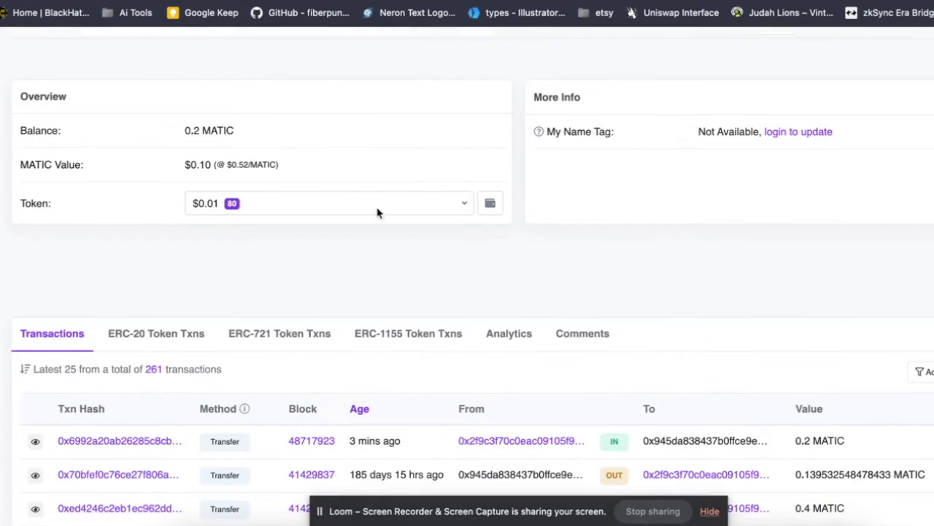
pyautogui.scroll(1, 357, 252)
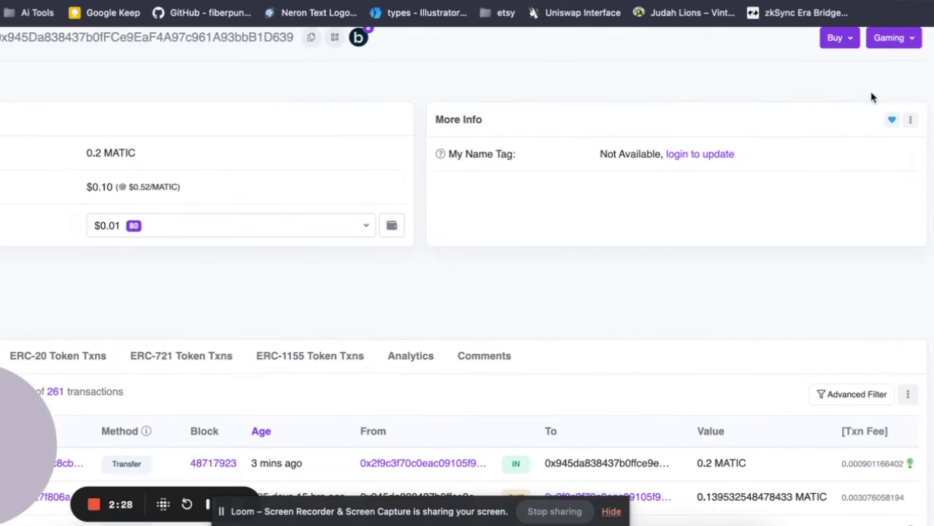
pyautogui.scroll(5, 902, 107)
pyautogui.click(919, 136)
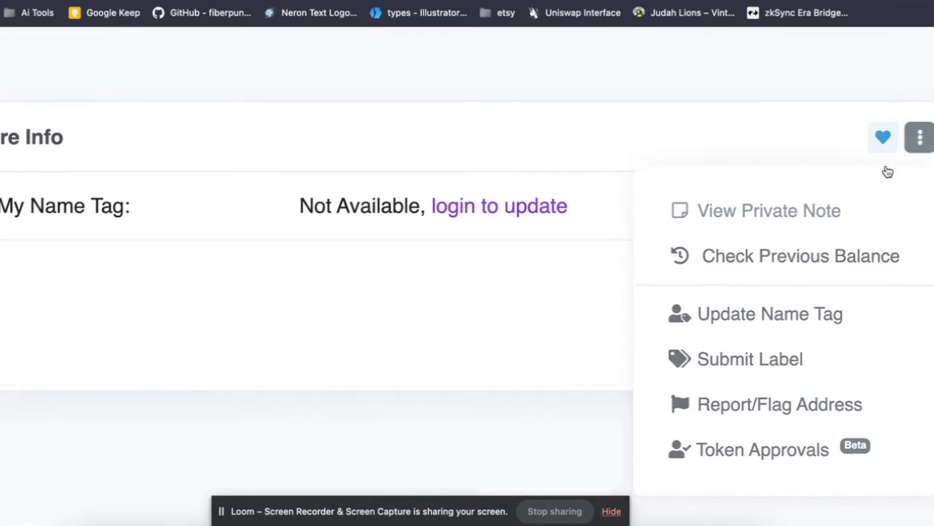
pyautogui.scroll(-1, 766, 307)
pyautogui.click(757, 384)
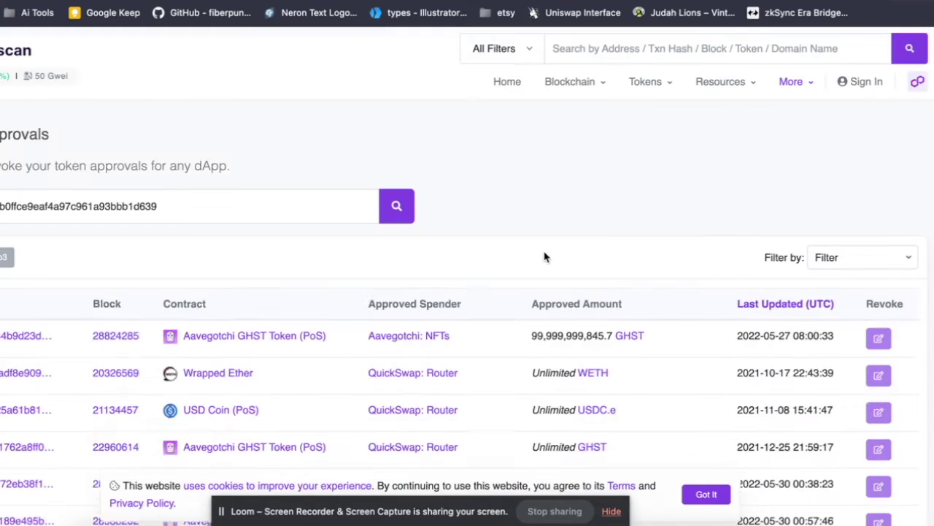
# Connect MetaMask, switch it to Polygon Mainnet, and accept the beta warning.
pyautogui.click(6, 257)
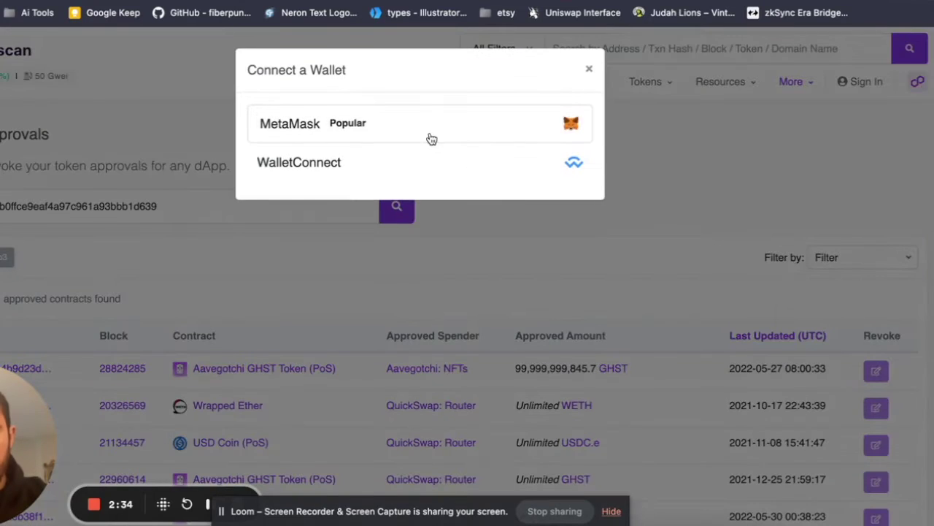
pyautogui.click(427, 136)
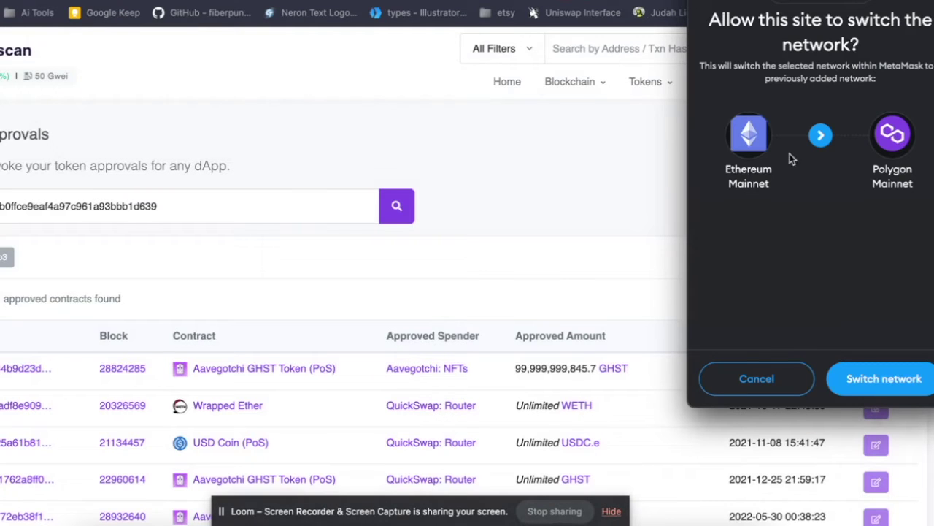
pyautogui.click(887, 373)
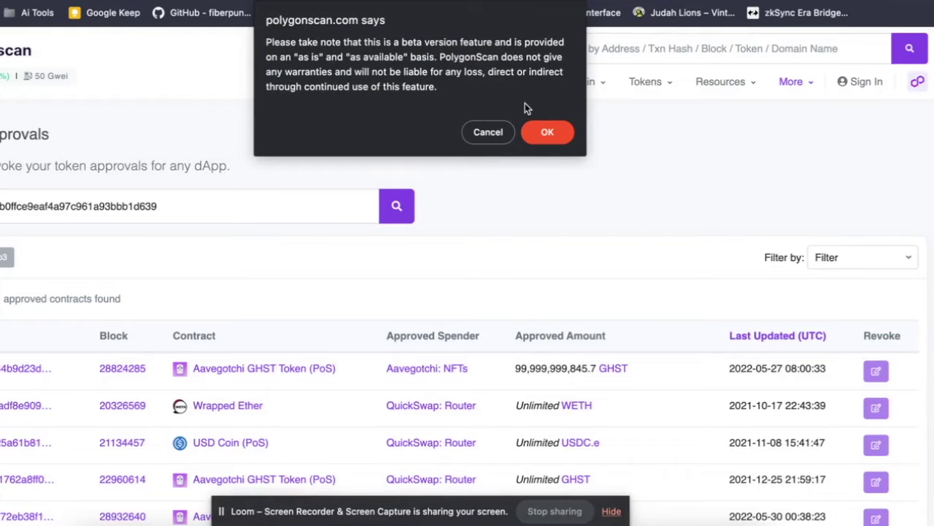
pyautogui.click(547, 131)
# Revoke the unlimited USD Coin (PoS) allowance to QuickSwap: Router and approve it in MetaMask.
pyautogui.moveTo(549, 127)
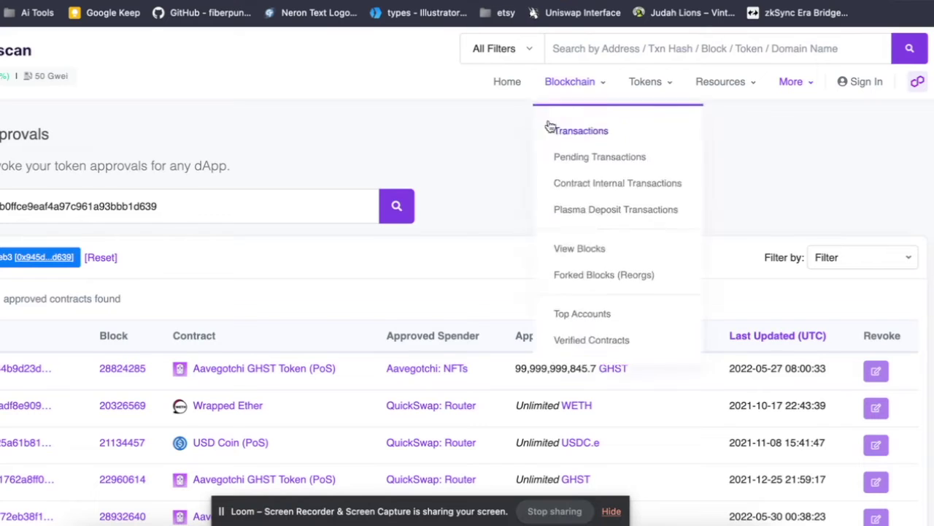
pyautogui.scroll(-3, 666, 297)
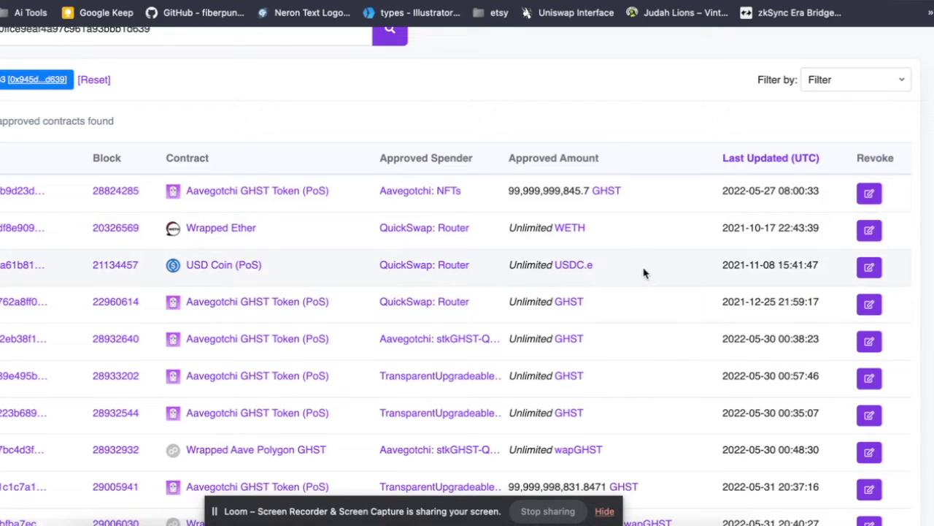
pyautogui.click(867, 269)
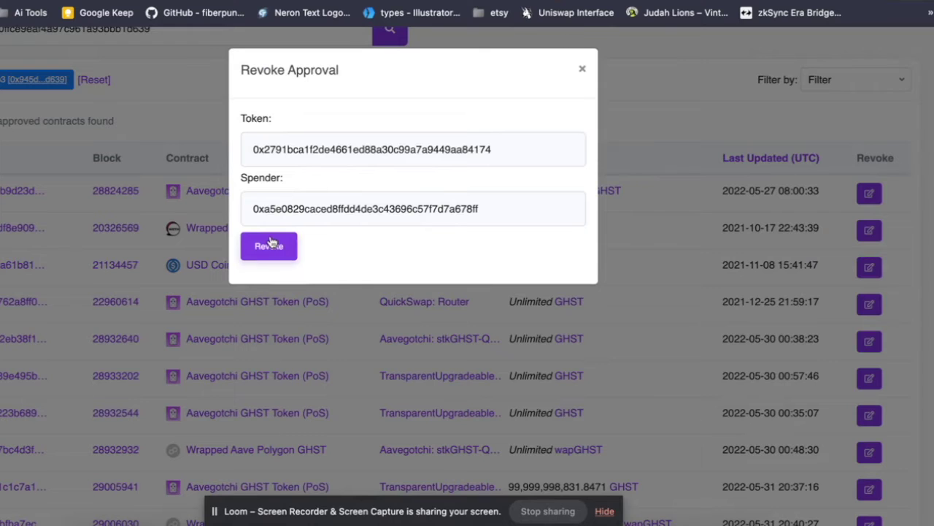
pyautogui.click(270, 245)
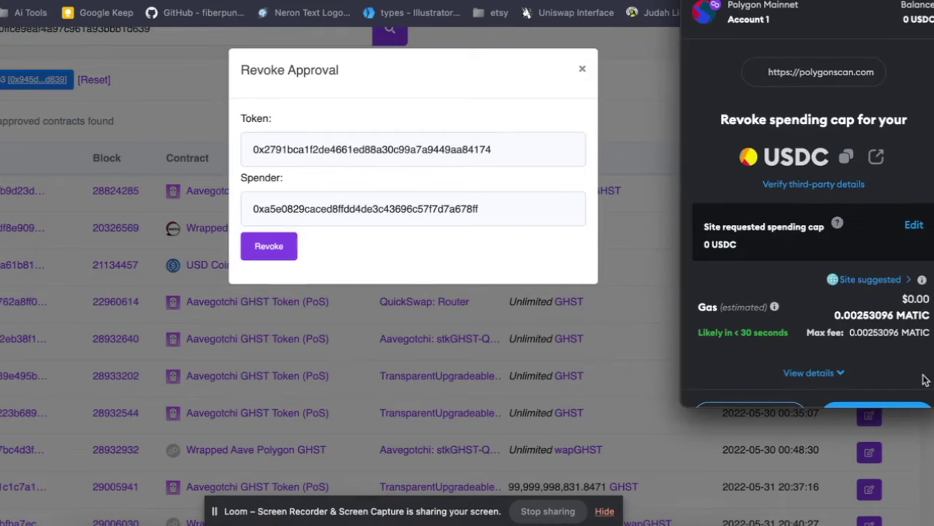
pyautogui.click(903, 376)
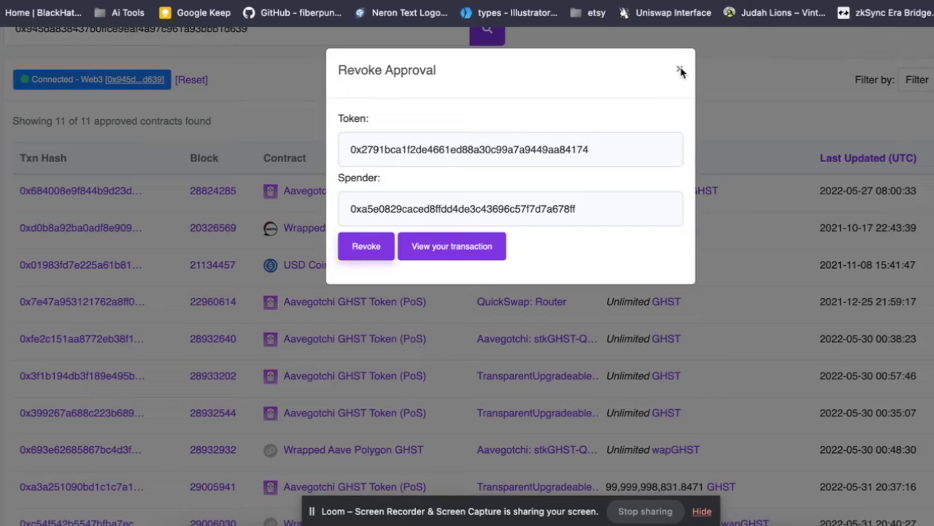
# Close the revoke confirmation, scroll the approvals table, and return to Polygonscan Token Approvals.
pyautogui.click(680, 69)
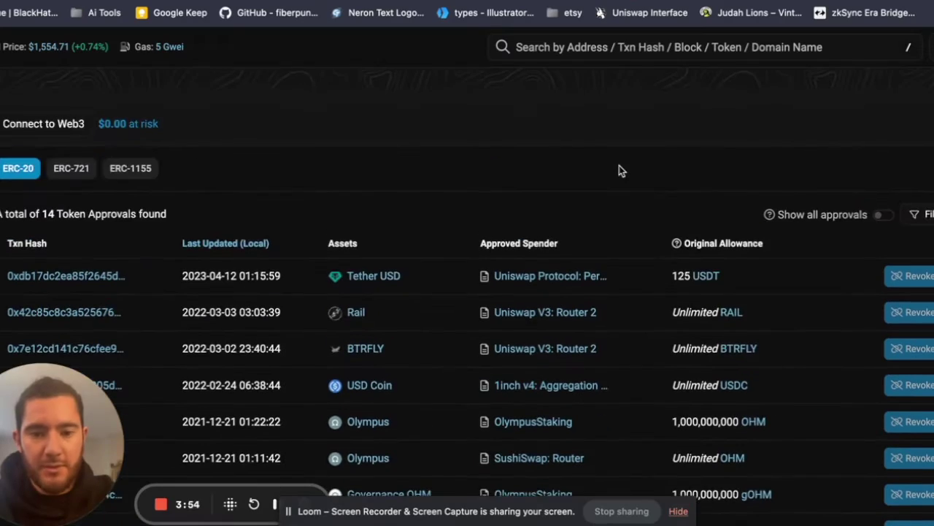
pyautogui.scroll(-3, 619, 171)
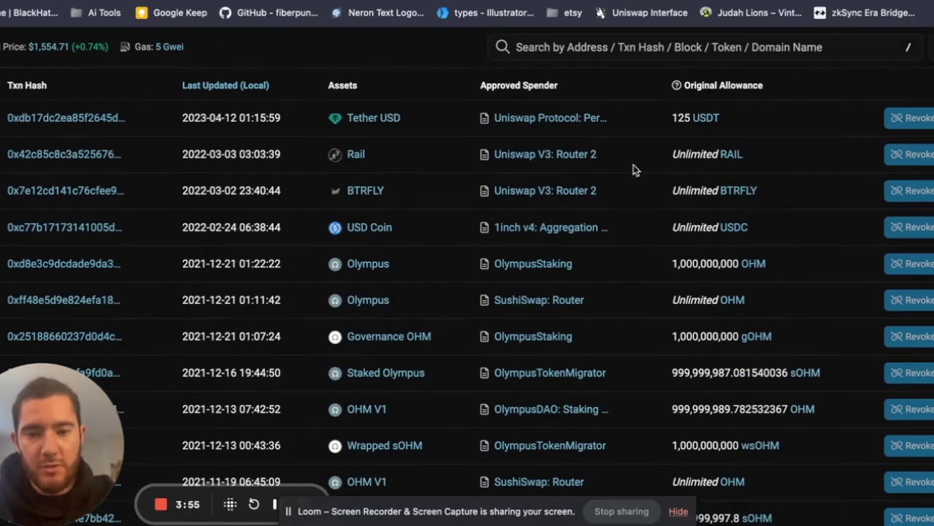
pyautogui.scroll(-4, 897, 414)
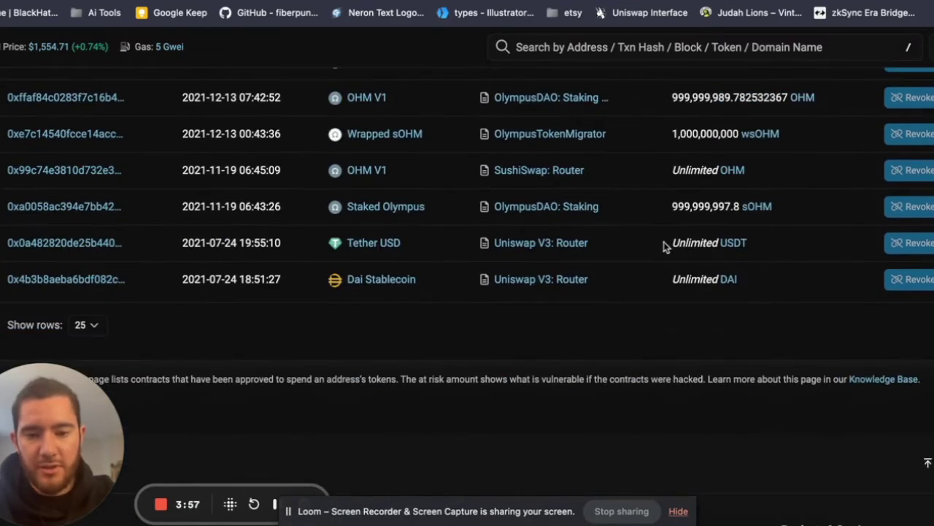
pyautogui.hotkey('alt', 'Left')
pyautogui.hotkey('alt', 'Left')
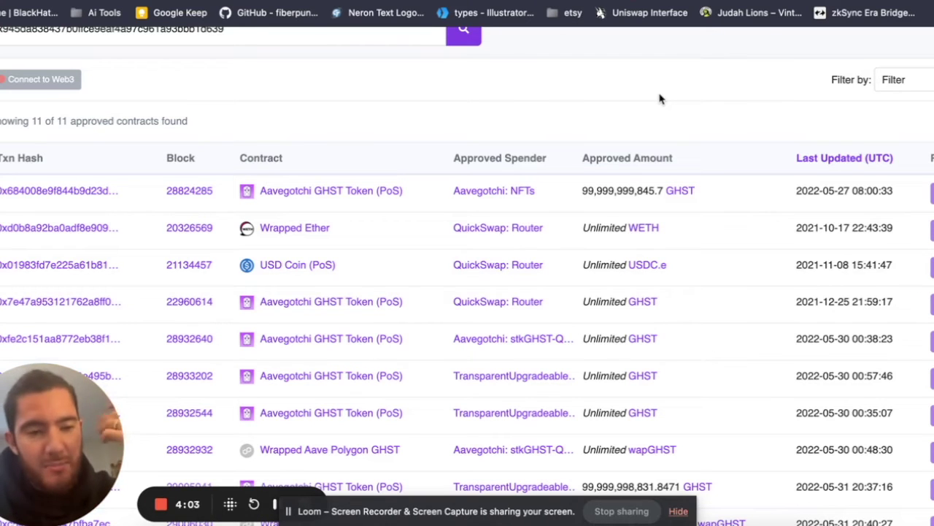
pyautogui.scroll(1, 659, 99)
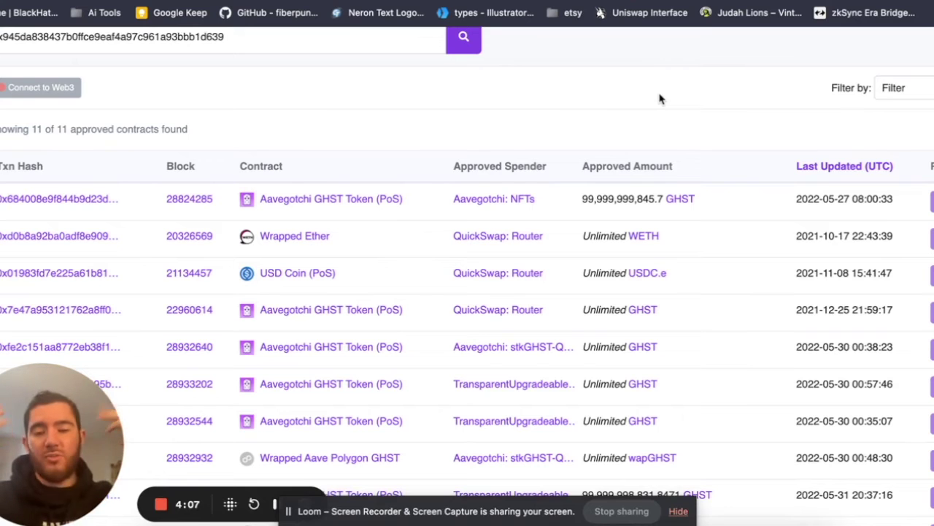
pyautogui.scroll(5, 659, 98)
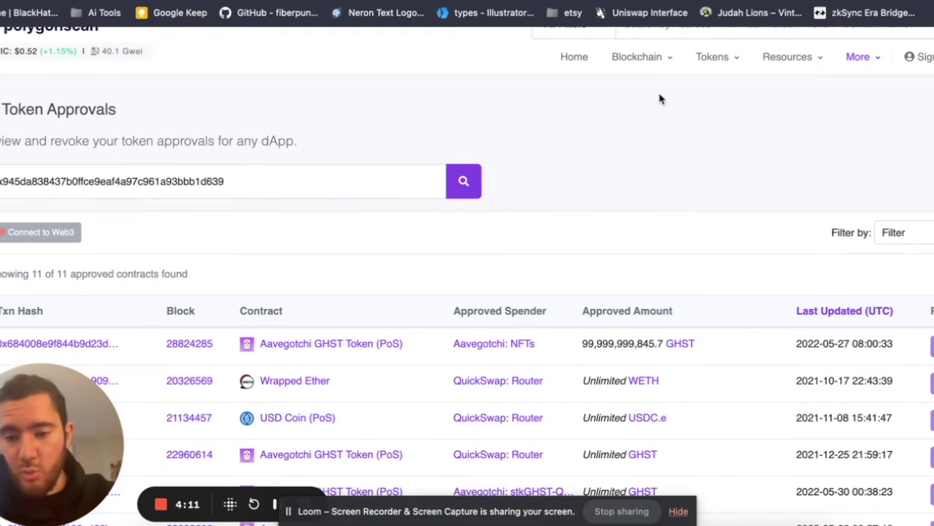
pyautogui.scroll(-14, 659, 98)
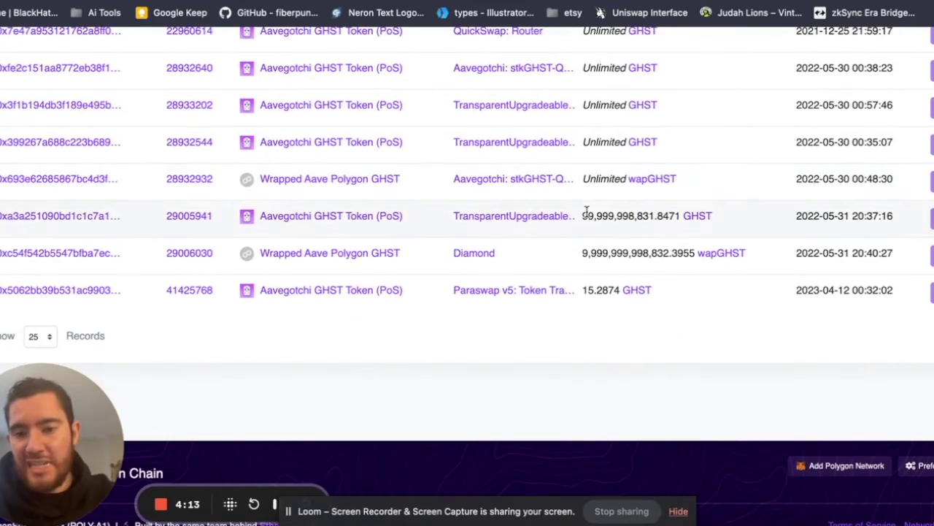
pyautogui.scroll(10, 786, 196)
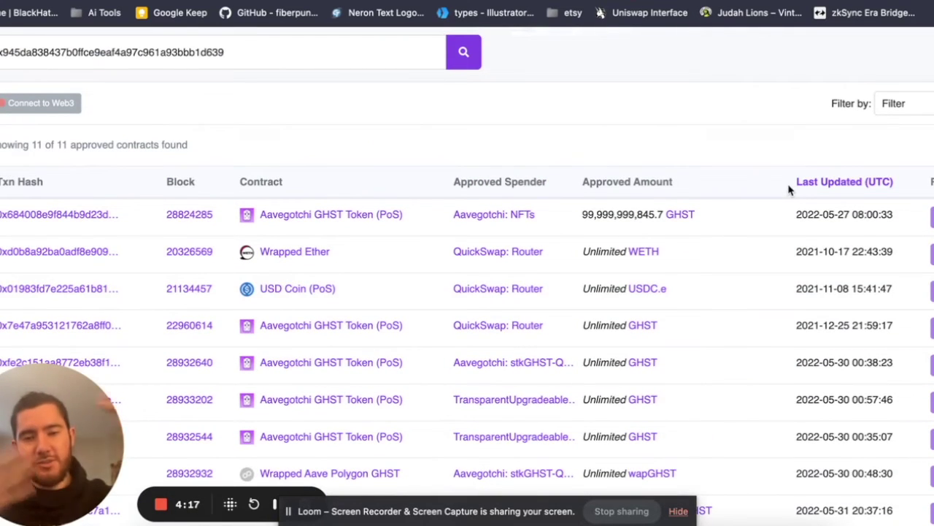
pyautogui.scroll(-6, 663, 243)
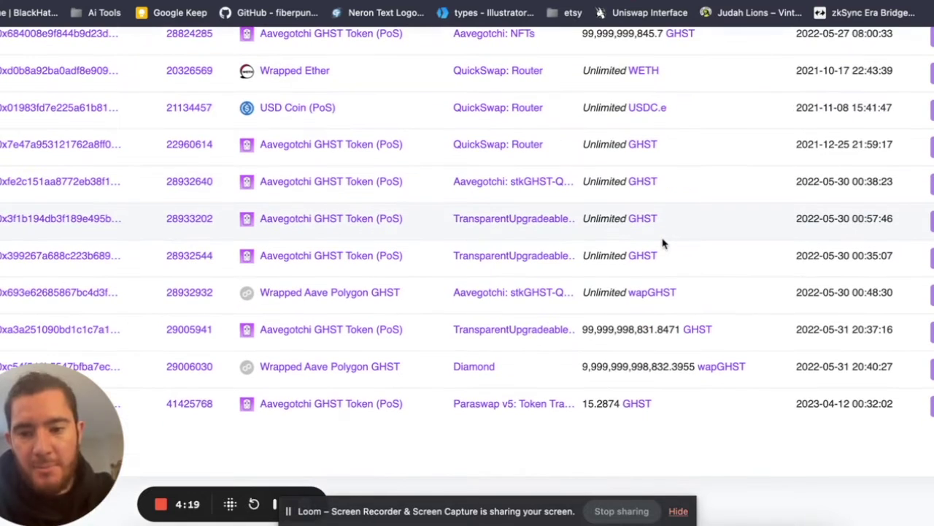
pyautogui.scroll(9, 663, 243)
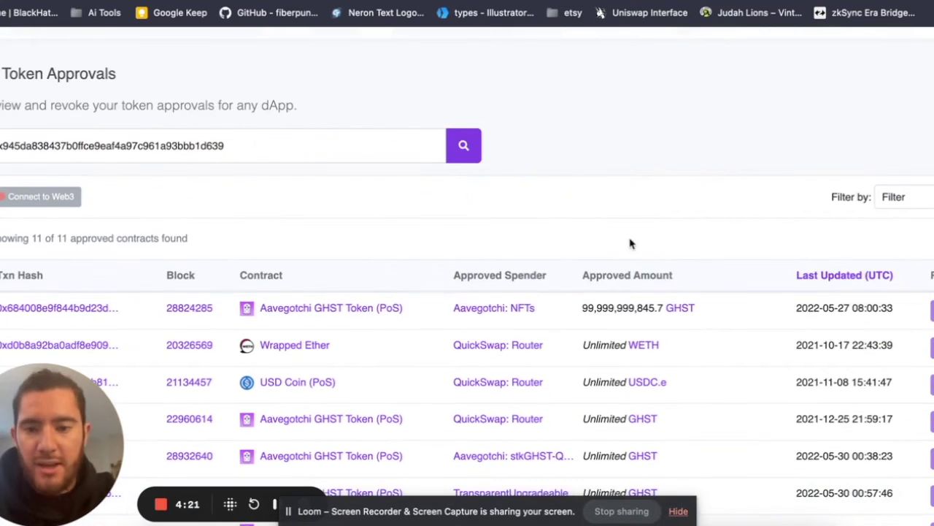
pyautogui.scroll(2, 586, 113)
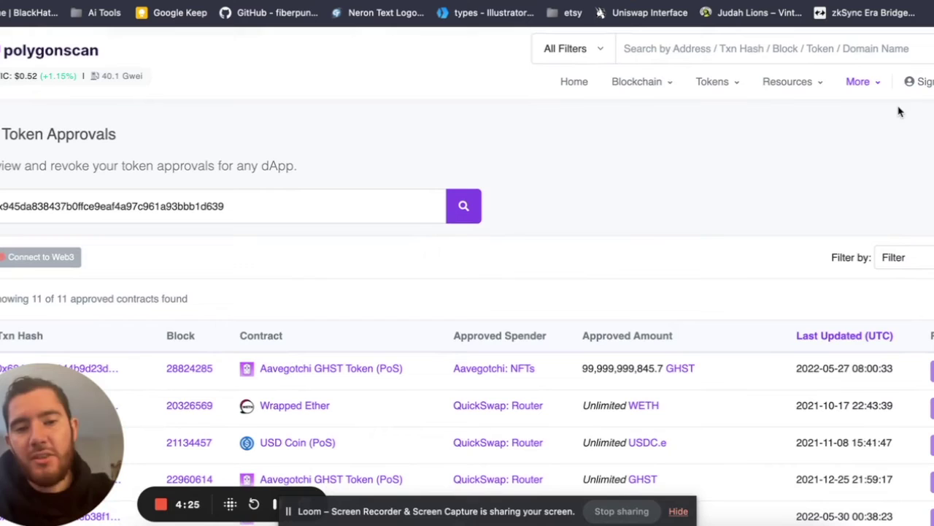
pyautogui.moveTo(871, 103)
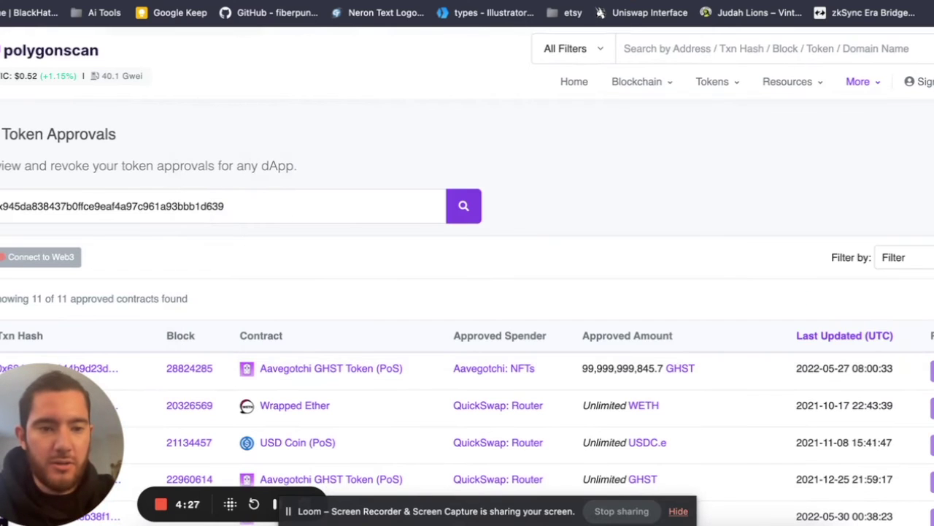